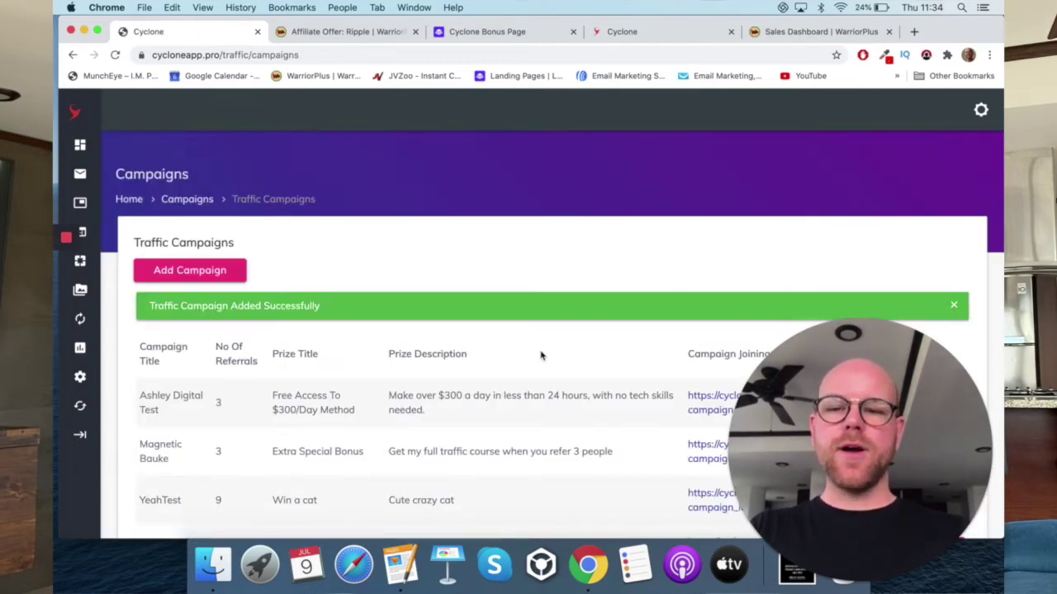
{"action": "scroll", "coordinate": [523, 383], "scroll_direction": "down", "scroll_amount": 3}
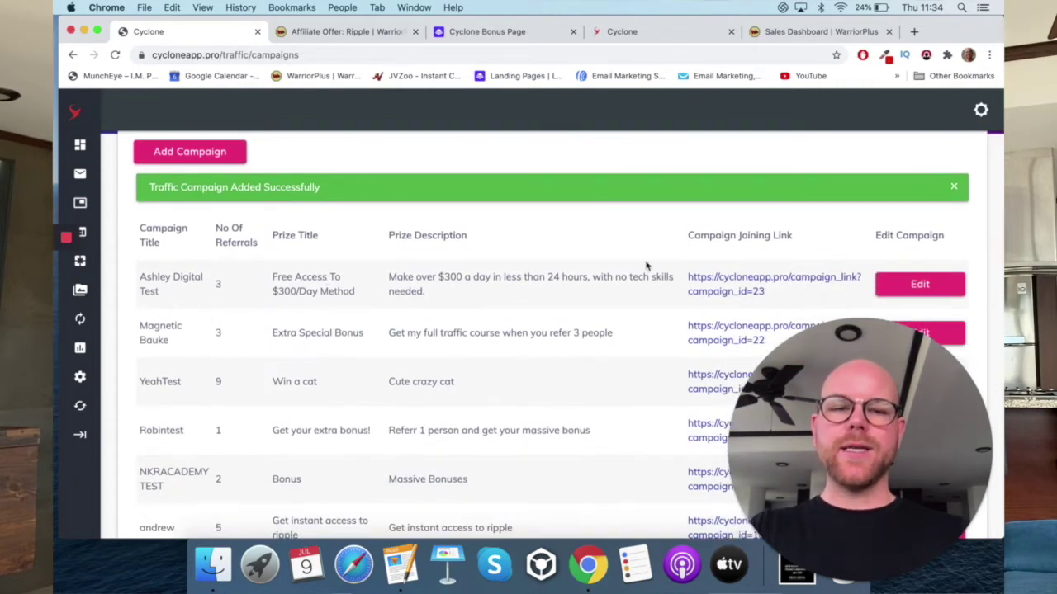
{"action": "scroll", "coordinate": [646, 266], "scroll_direction": "down", "scroll_amount": 2}
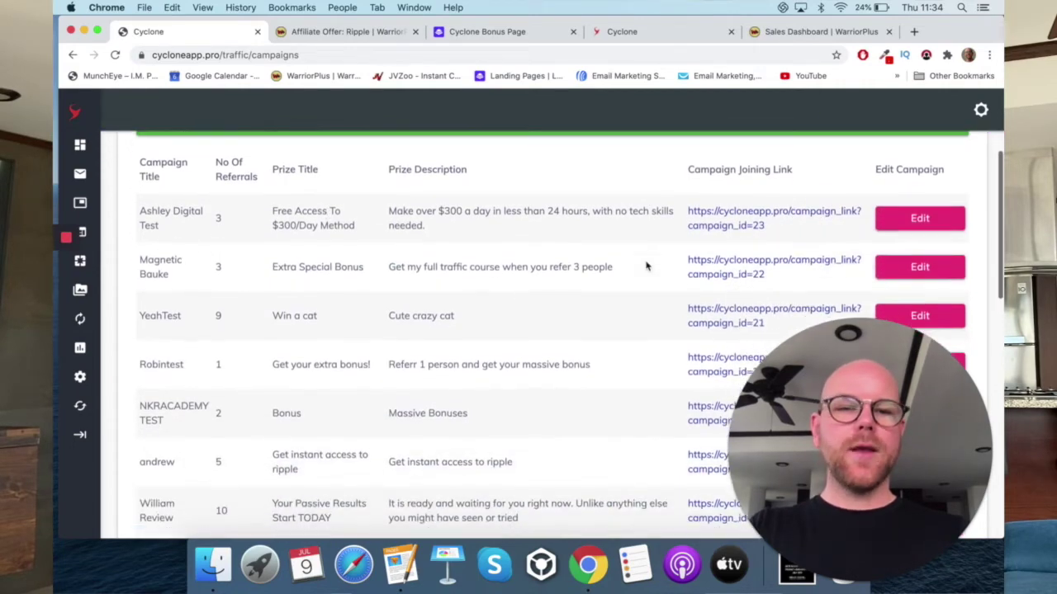
{"action": "left_click", "coordinate": [721, 215]}
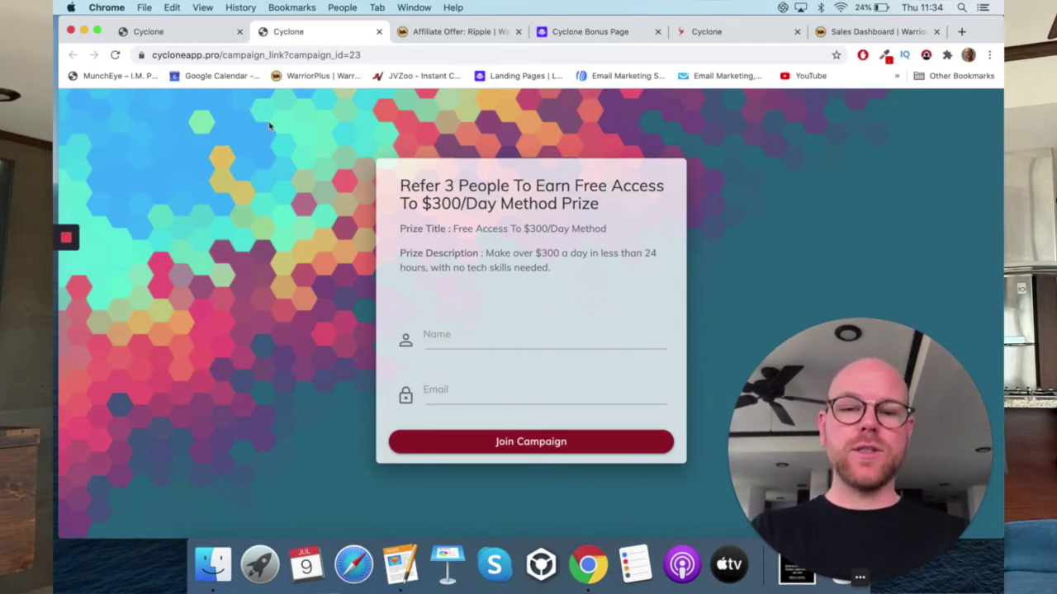
{"action": "left_click", "coordinate": [380, 32]}
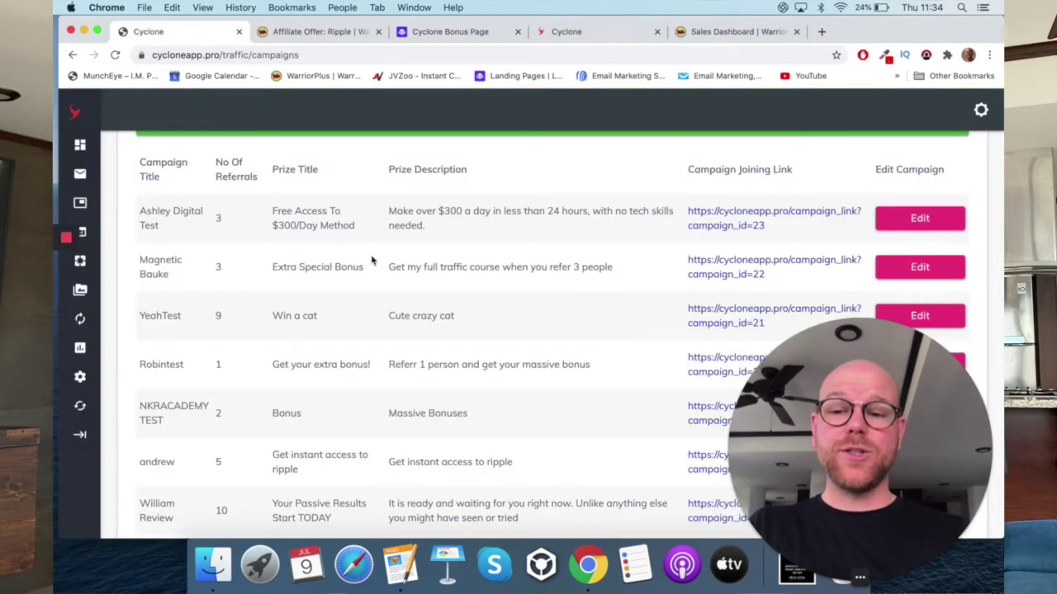
{"action": "scroll", "coordinate": [493, 273], "scroll_direction": "up", "scroll_amount": 5}
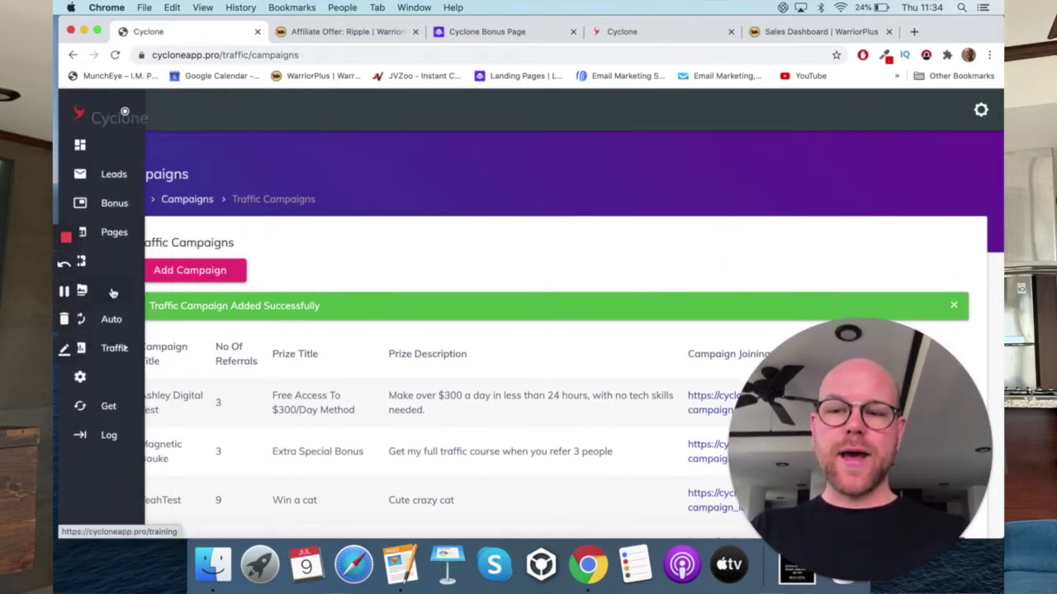
- Expand Traffic, open Manage Leads and look over the captured lead e-mails and dates
{"action": "left_click", "coordinate": [118, 351]}
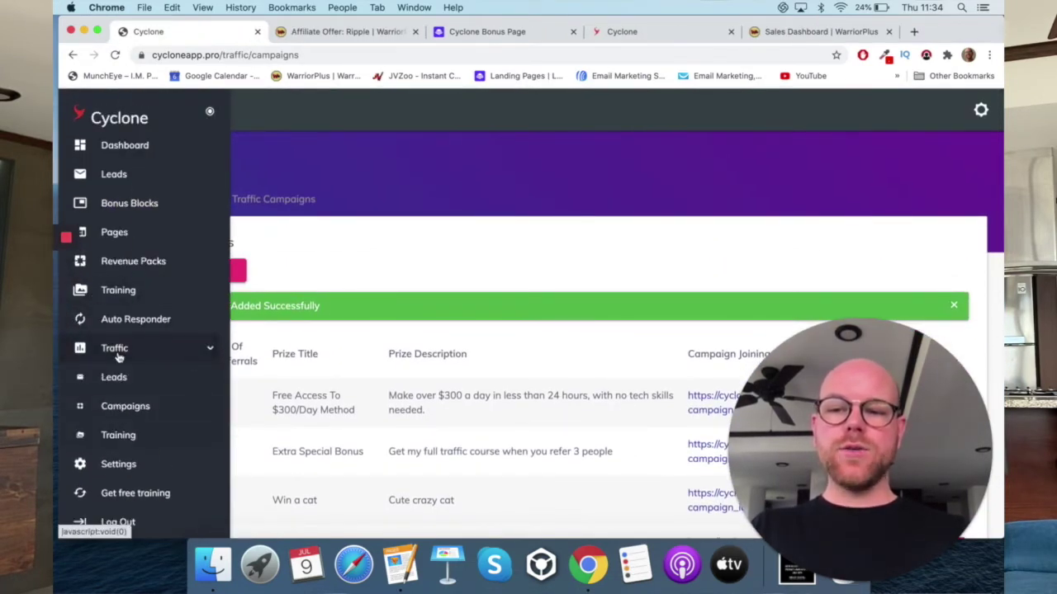
{"action": "left_click", "coordinate": [140, 379]}
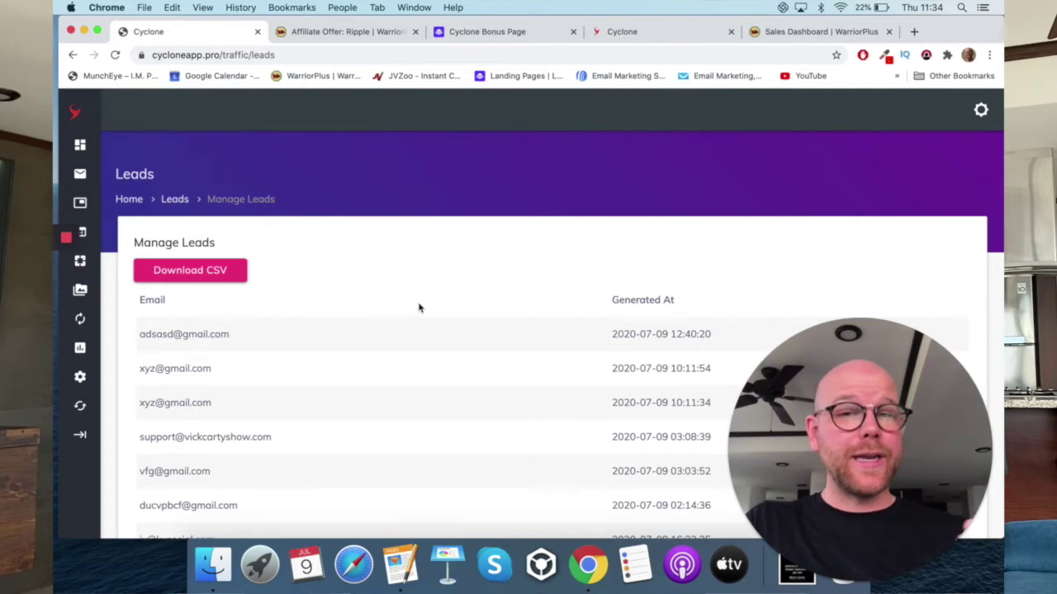
{"action": "scroll", "coordinate": [389, 316], "scroll_direction": "down", "scroll_amount": 5}
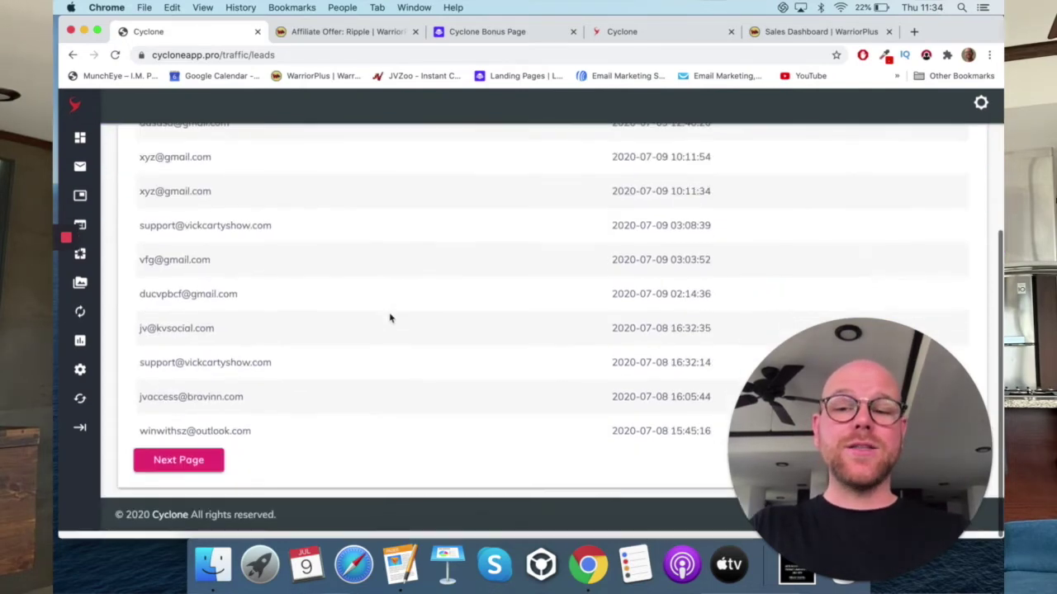
{"action": "scroll", "coordinate": [389, 316], "scroll_direction": "up", "scroll_amount": 5}
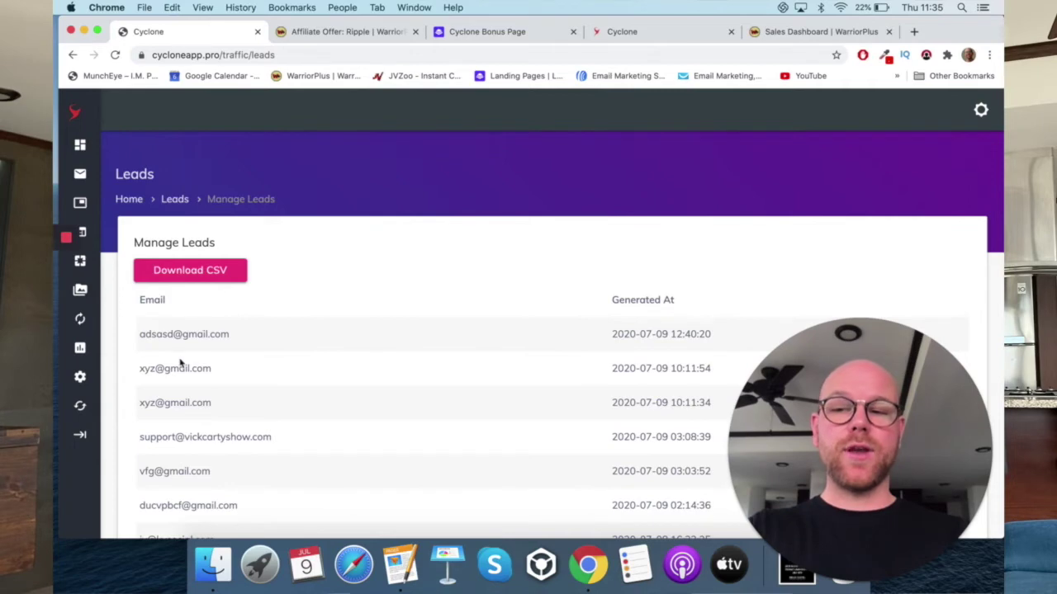
{"action": "mouse_move", "coordinate": [115, 235]}
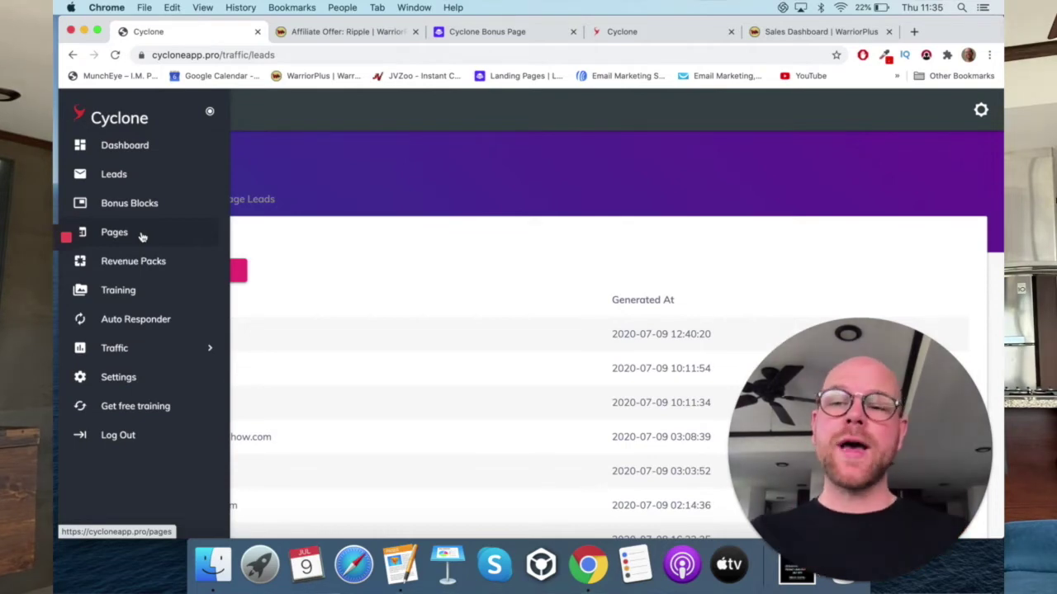
- Look over the saved pages in Manage Pages, then start a new page
{"action": "left_click", "coordinate": [141, 237]}
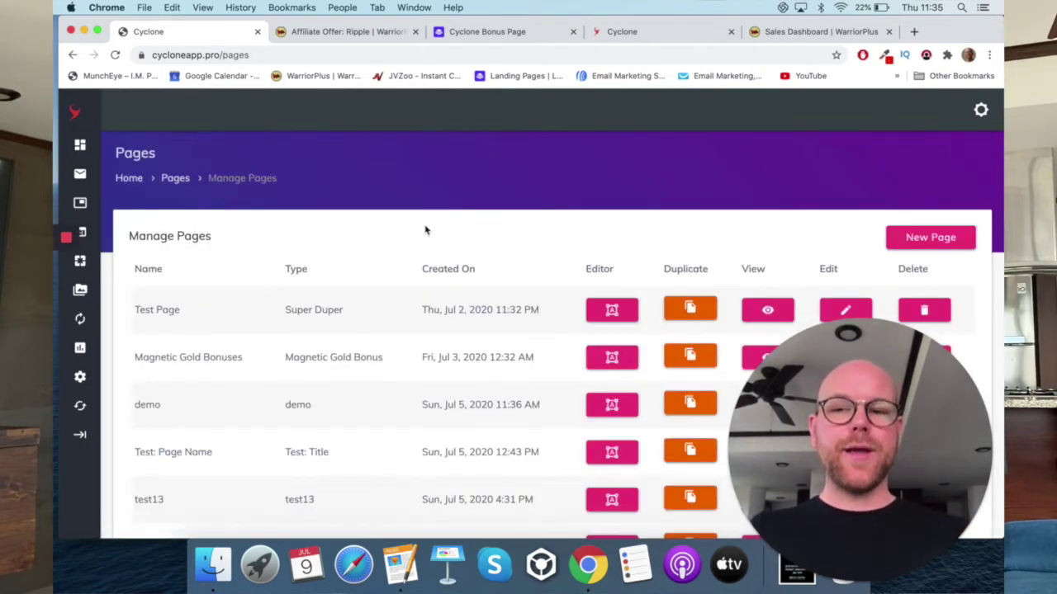
{"action": "scroll", "coordinate": [519, 306], "scroll_direction": "down", "scroll_amount": 2}
{"action": "scroll", "coordinate": [520, 306], "scroll_direction": "up", "scroll_amount": 2}
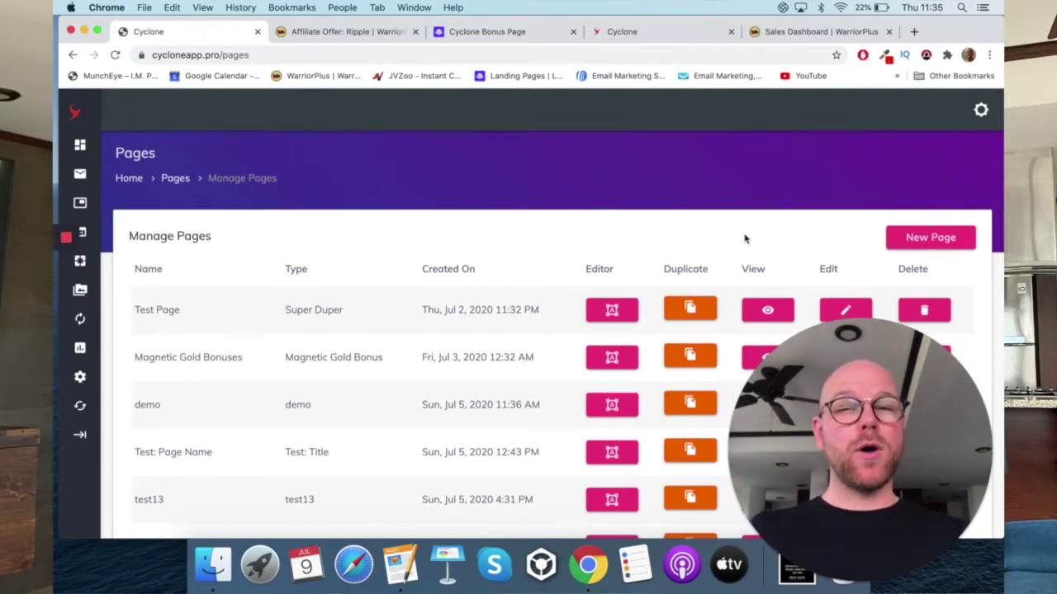
{"action": "left_click", "coordinate": [931, 238]}
- Name the new page 'Test Ripple Page'
{"action": "left_click", "coordinate": [260, 288]}
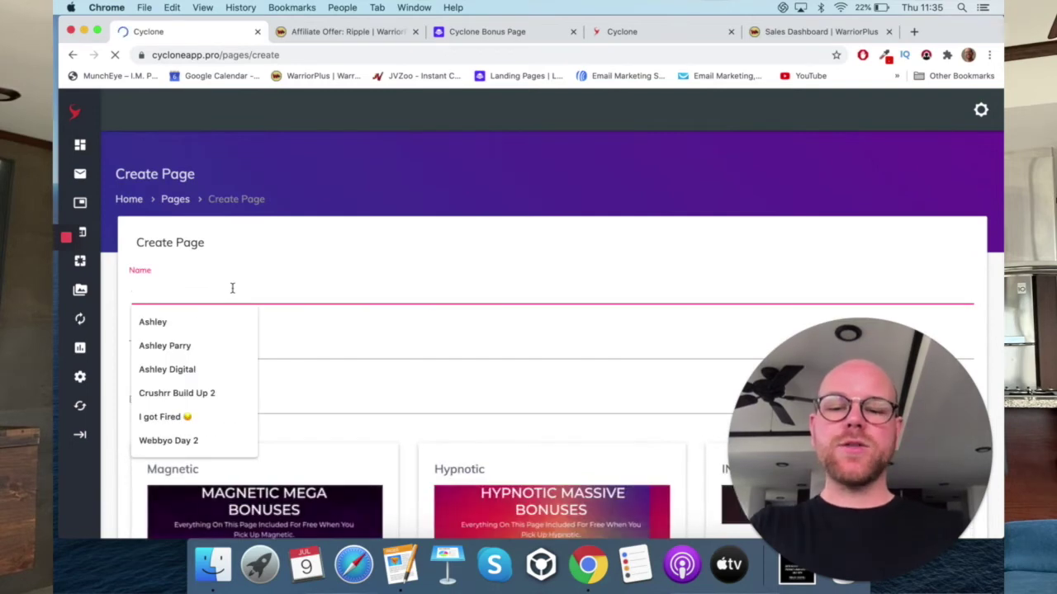
{"action": "type", "text": "R"}
{"action": "key", "text": "BackSpace"}
{"action": "type", "text": "Ashley T"}
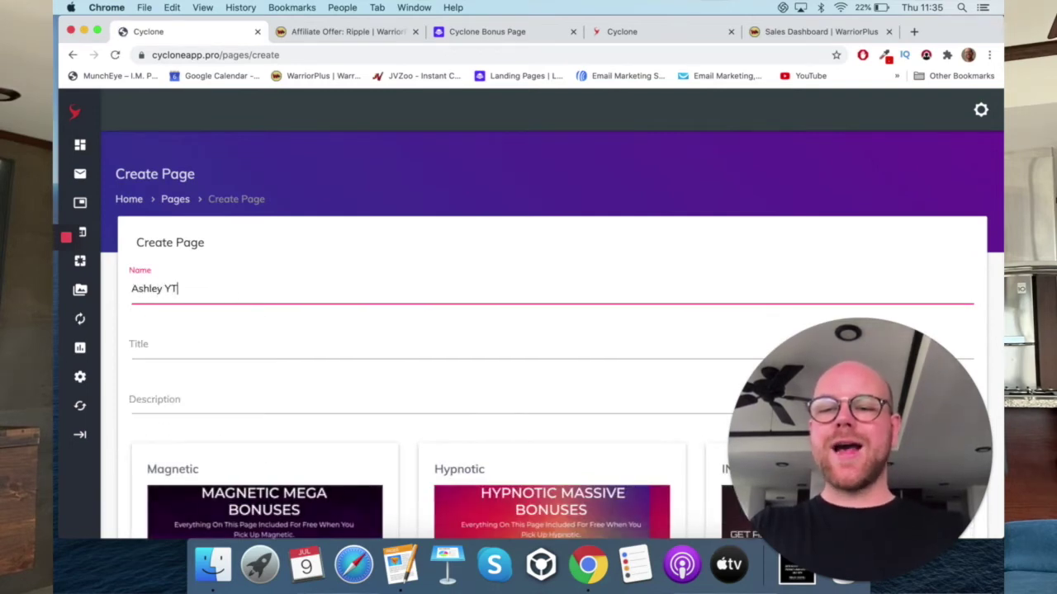
{"action": "key", "text": "BackSpace"}
{"action": "type", "text": "Tes"}
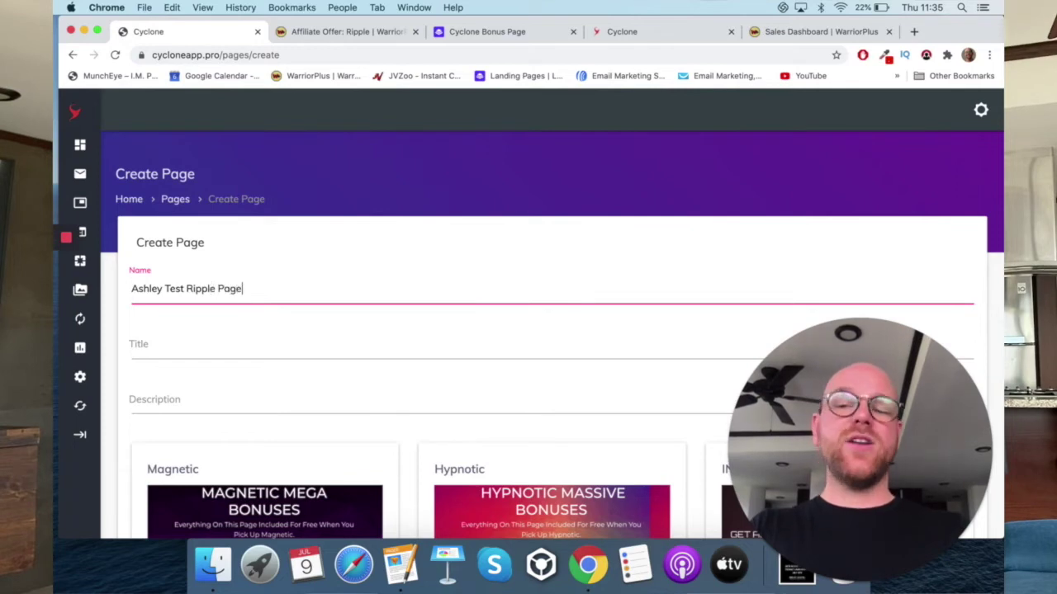
{"action": "type", "text": "t Ripple Page"}
- Fill in the page title and the description 'Mega Bonus Pack'
{"action": "left_click", "coordinate": [195, 337]}
{"action": "scroll", "coordinate": [330, 319], "scroll_direction": "down", "scroll_amount": 2}
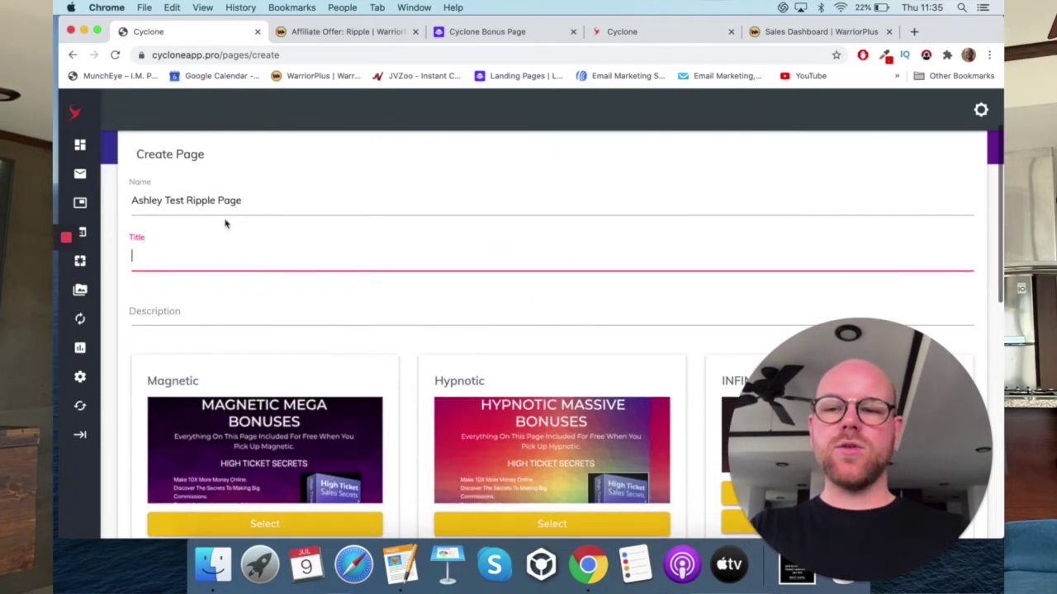
{"action": "type", "text": "Ash"}
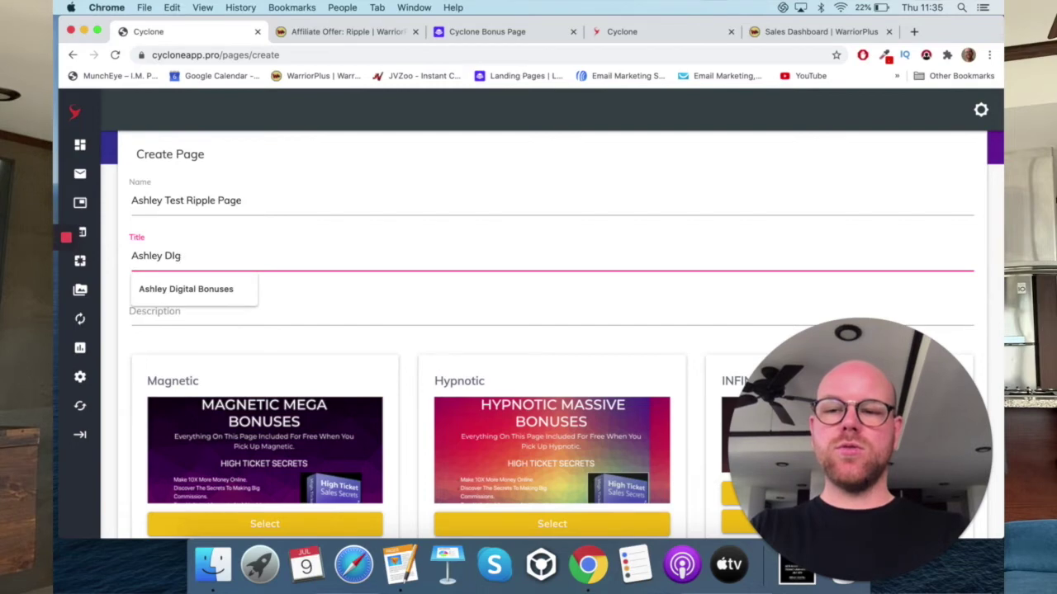
{"action": "type", "text": "ley Digital"}
{"action": "left_click", "coordinate": [325, 307]}
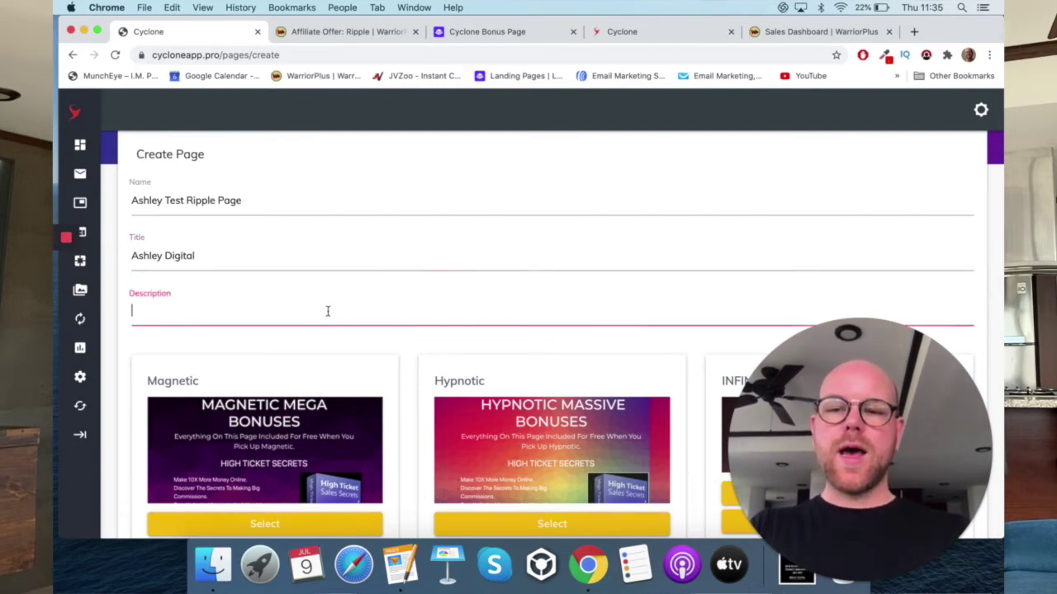
{"action": "scroll", "coordinate": [300, 313], "scroll_direction": "down", "scroll_amount": 1}
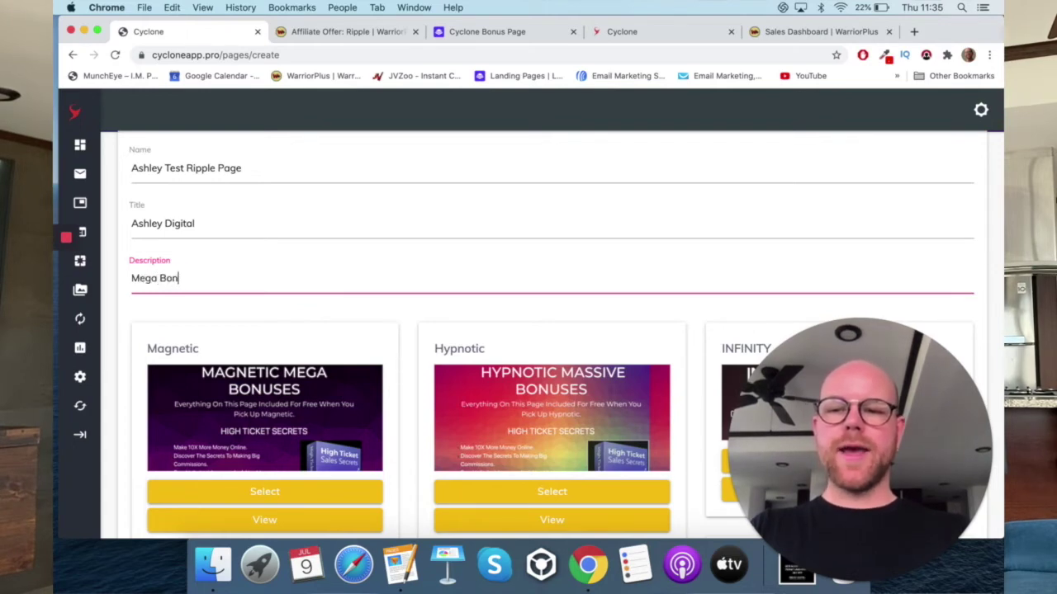
{"action": "type", "text": "Mega Bonus Pag"}
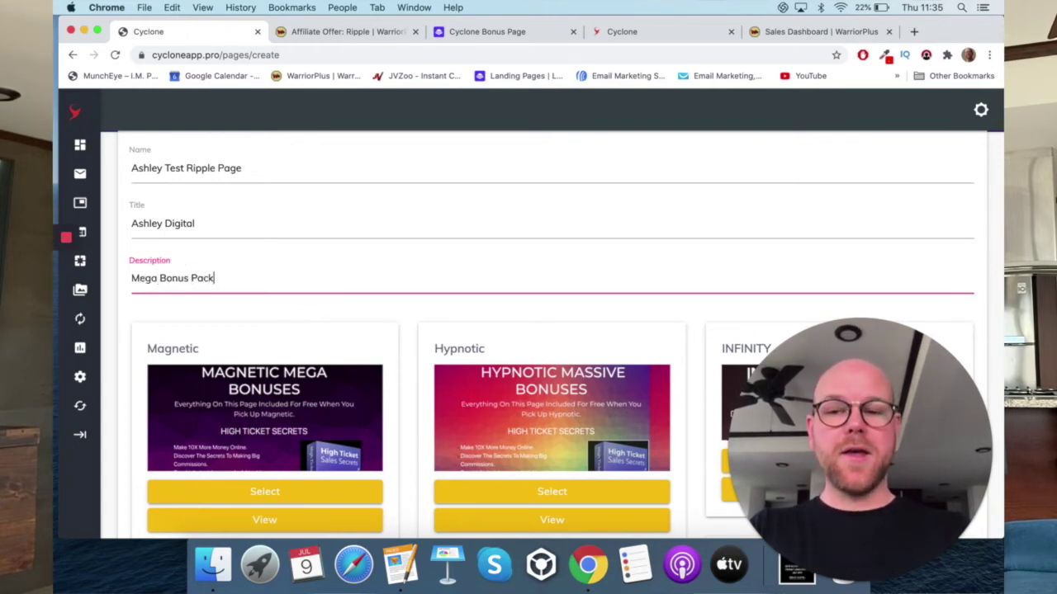
{"action": "left_click", "coordinate": [413, 323]}
{"action": "scroll", "coordinate": [413, 323], "scroll_direction": "down", "scroll_amount": 5}
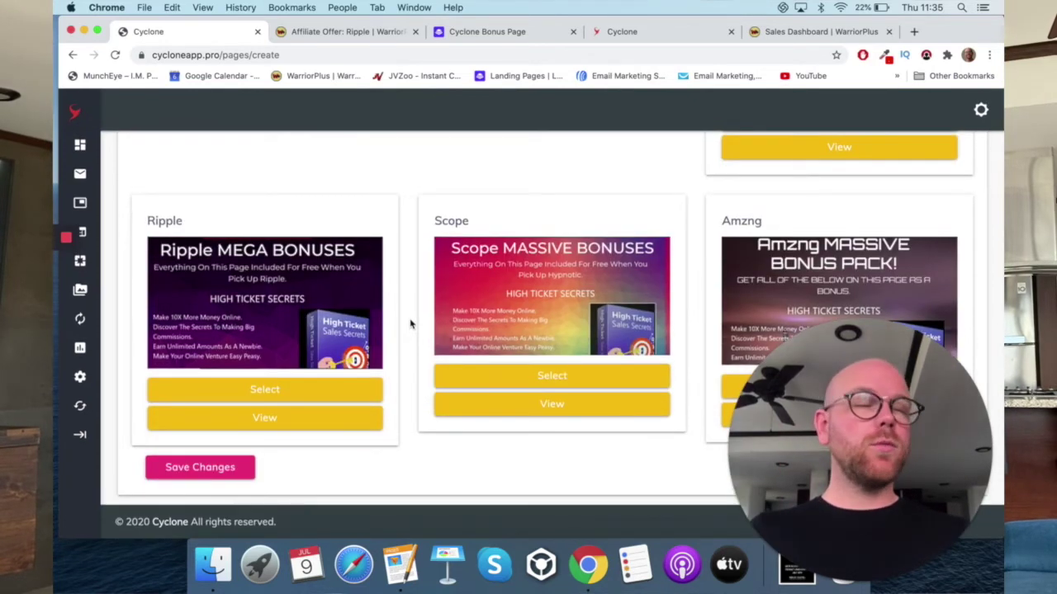
- Preview the Ripple template in a new tab and return to its Ripple MEGA BONUSES header
{"action": "scroll", "coordinate": [411, 324], "scroll_direction": "up", "scroll_amount": 5}
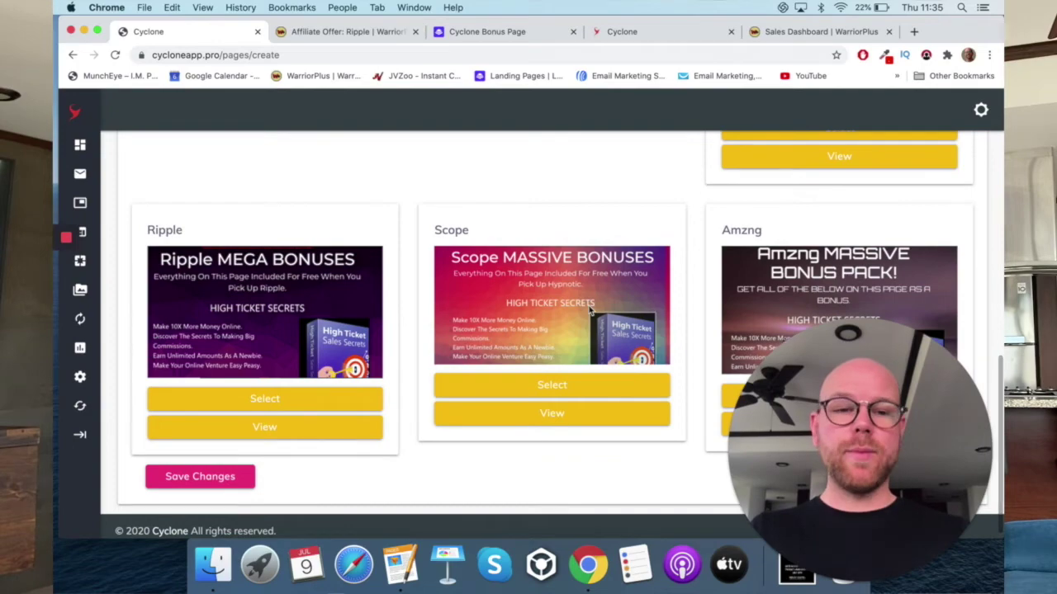
{"action": "scroll", "coordinate": [760, 256], "scroll_direction": "up", "scroll_amount": 2}
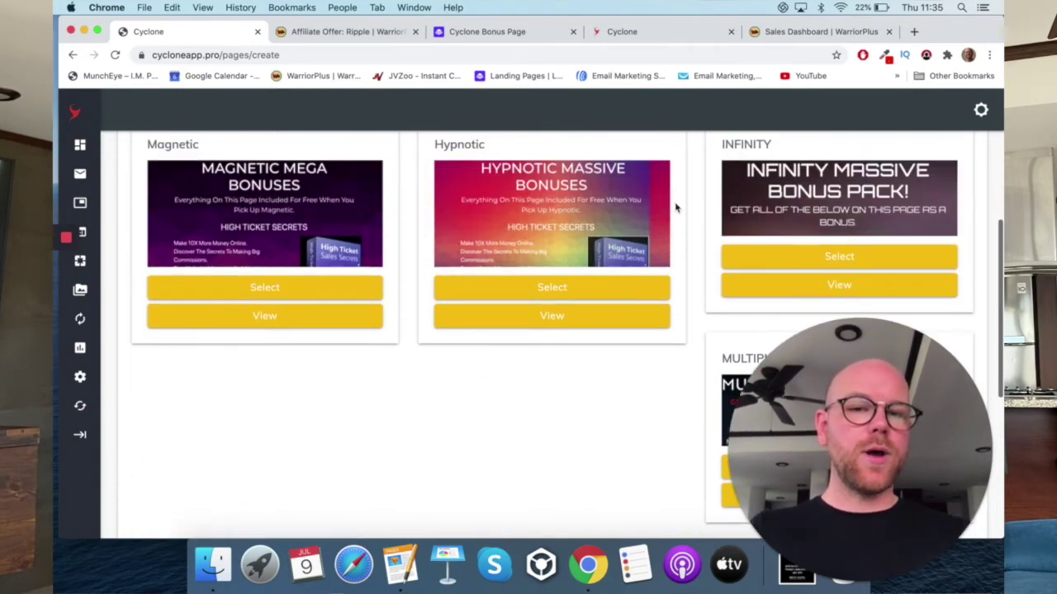
{"action": "scroll", "coordinate": [505, 353], "scroll_direction": "down", "scroll_amount": 3}
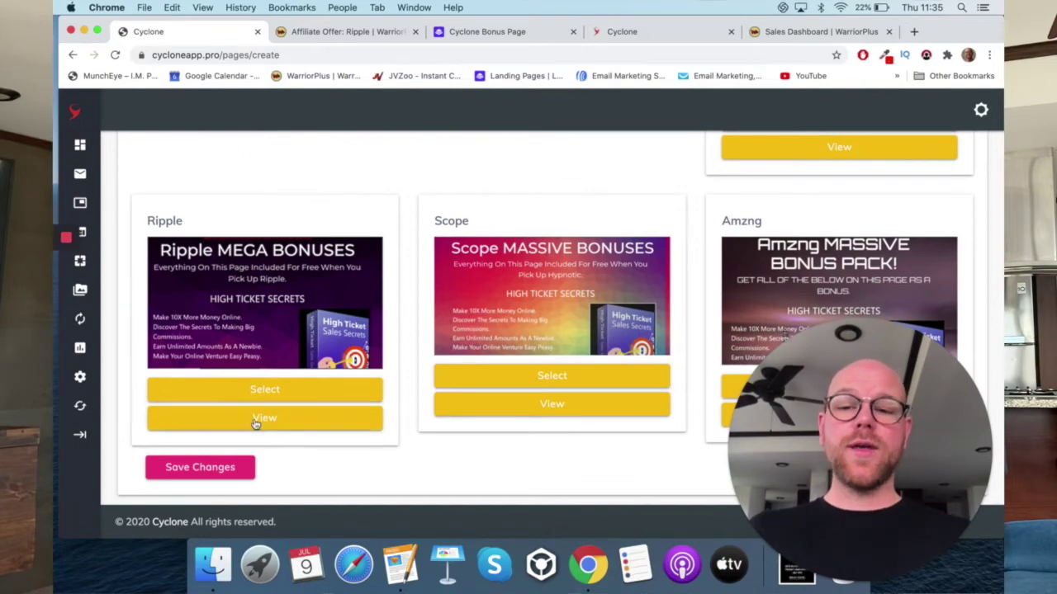
{"action": "left_click", "coordinate": [268, 416]}
{"action": "scroll", "coordinate": [556, 335], "scroll_direction": "down", "scroll_amount": 15}
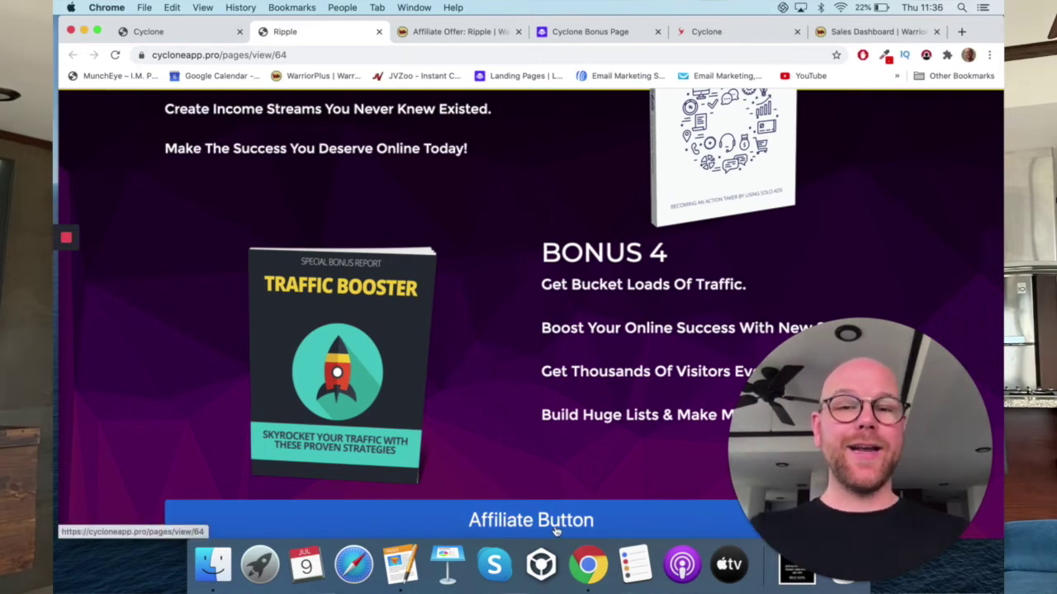
{"action": "scroll", "coordinate": [568, 300], "scroll_direction": "up", "scroll_amount": 5}
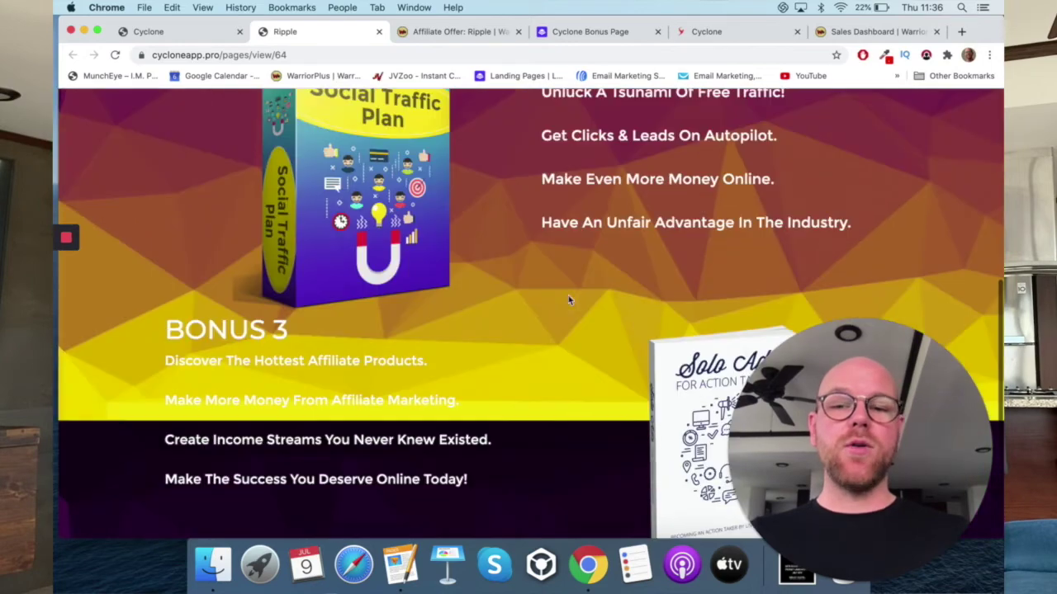
{"action": "scroll", "coordinate": [510, 318], "scroll_direction": "up", "scroll_amount": 5}
{"action": "scroll", "coordinate": [510, 319], "scroll_direction": "up", "scroll_amount": 5}
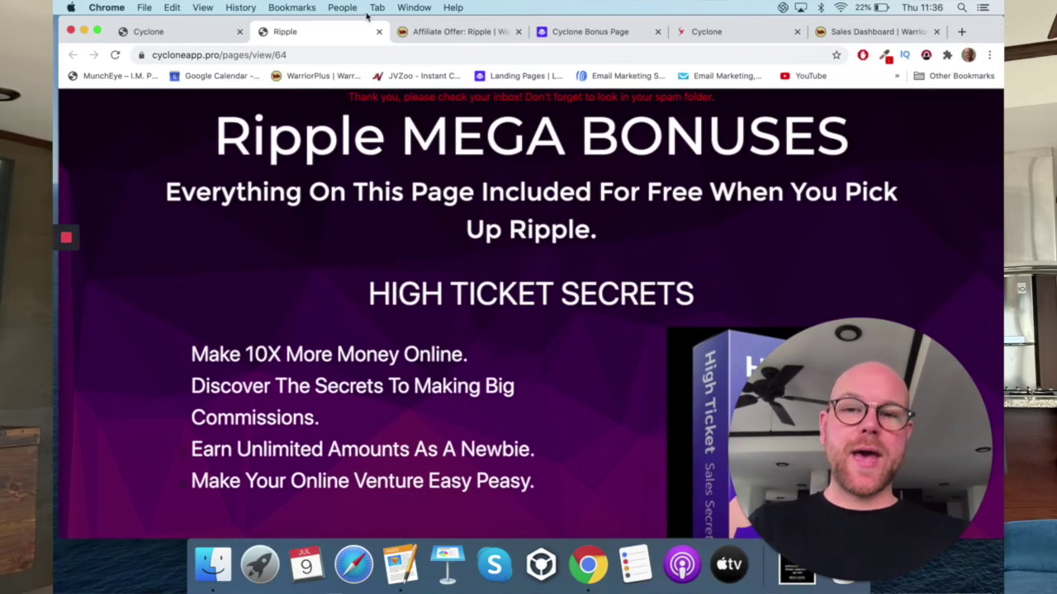
- Save the new page with the Ripple template, then go to Manage Bonus Blocks
{"action": "left_click", "coordinate": [379, 32]}
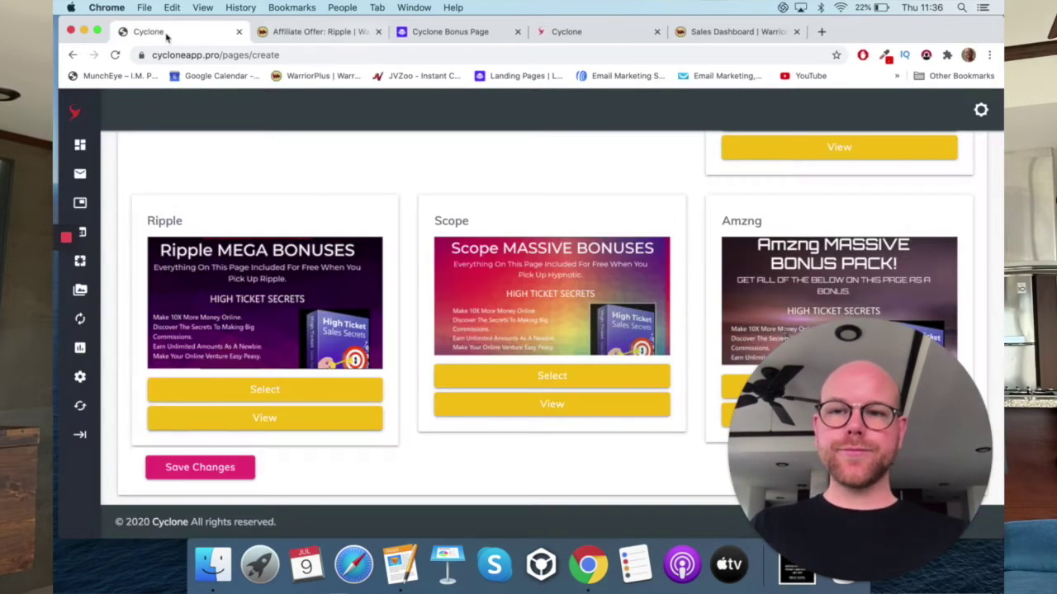
{"action": "left_click", "coordinate": [273, 393]}
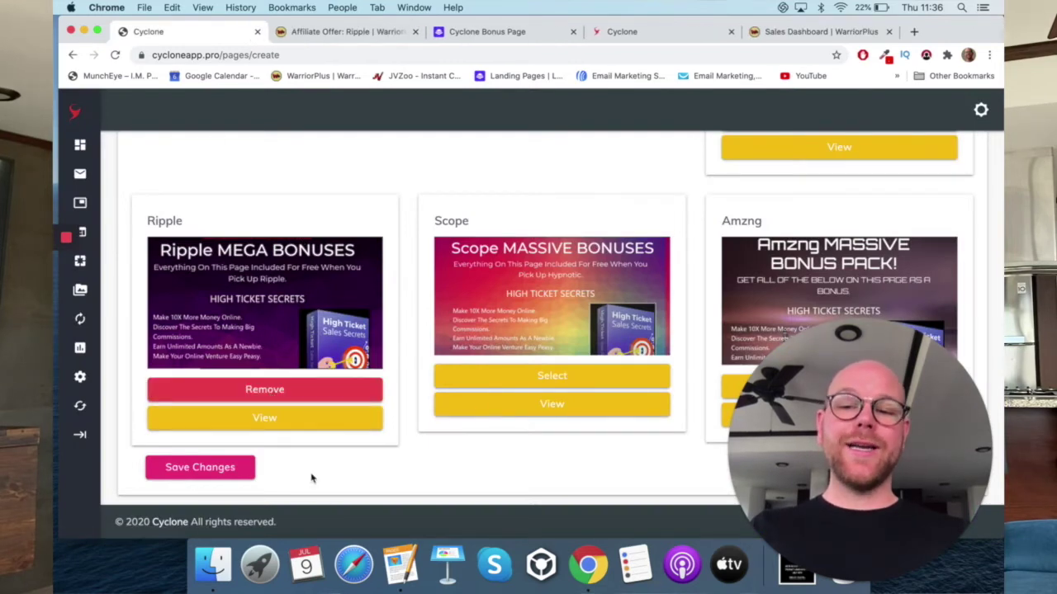
{"action": "left_click", "coordinate": [213, 467]}
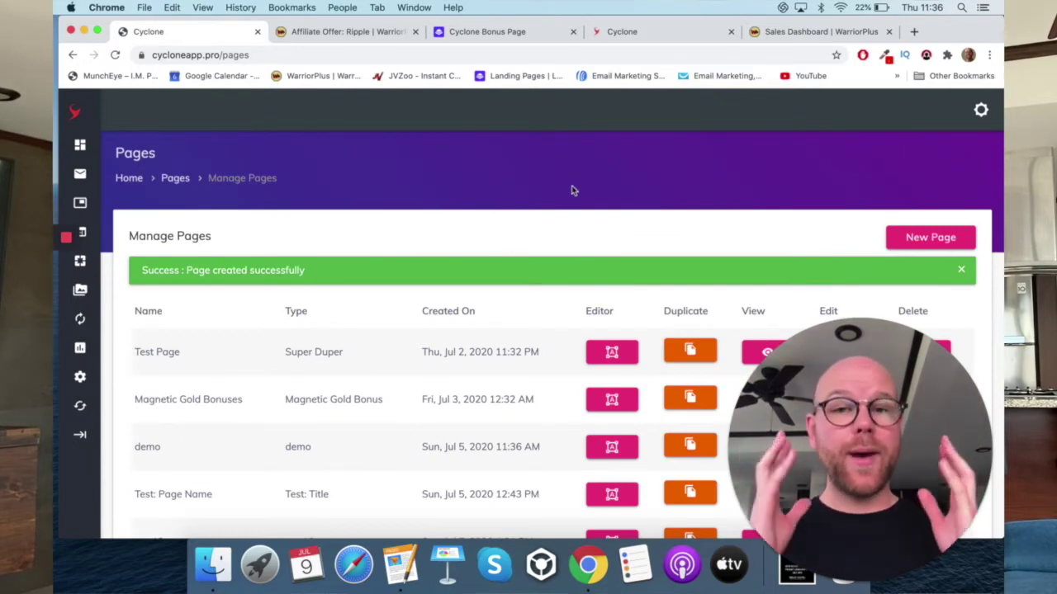
{"action": "left_click", "coordinate": [80, 204]}
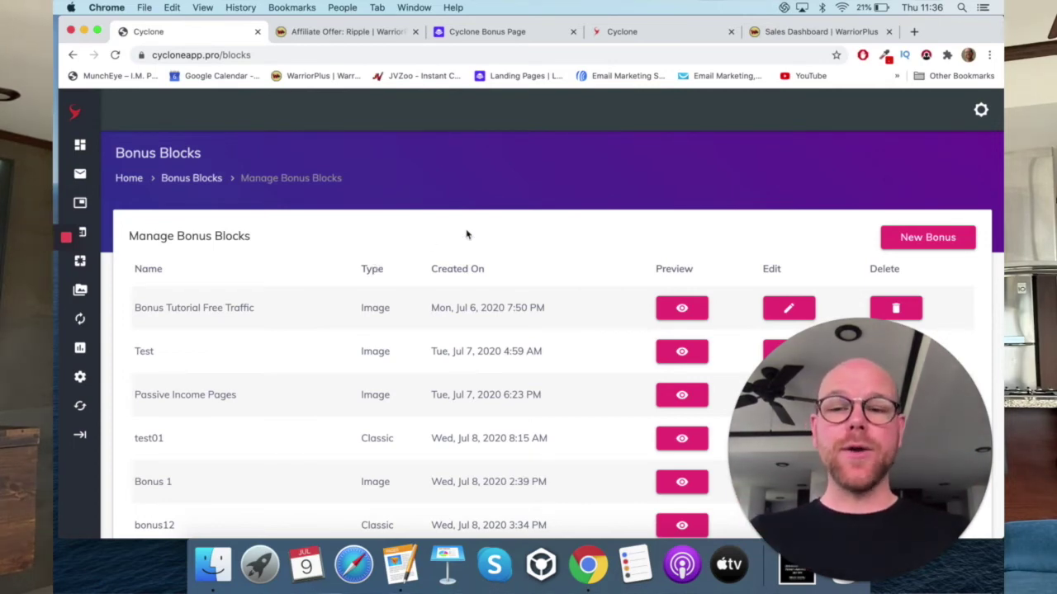
- Create a new Classic Layout bonus block and click into its headline and description areas
{"action": "left_click", "coordinate": [877, 237]}
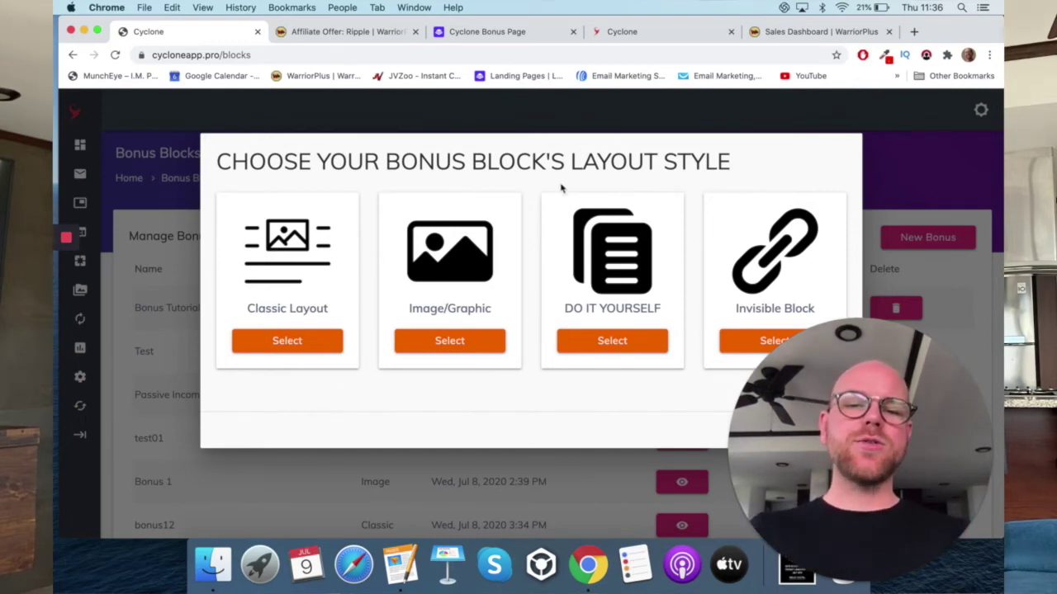
{"action": "left_click", "coordinate": [277, 341]}
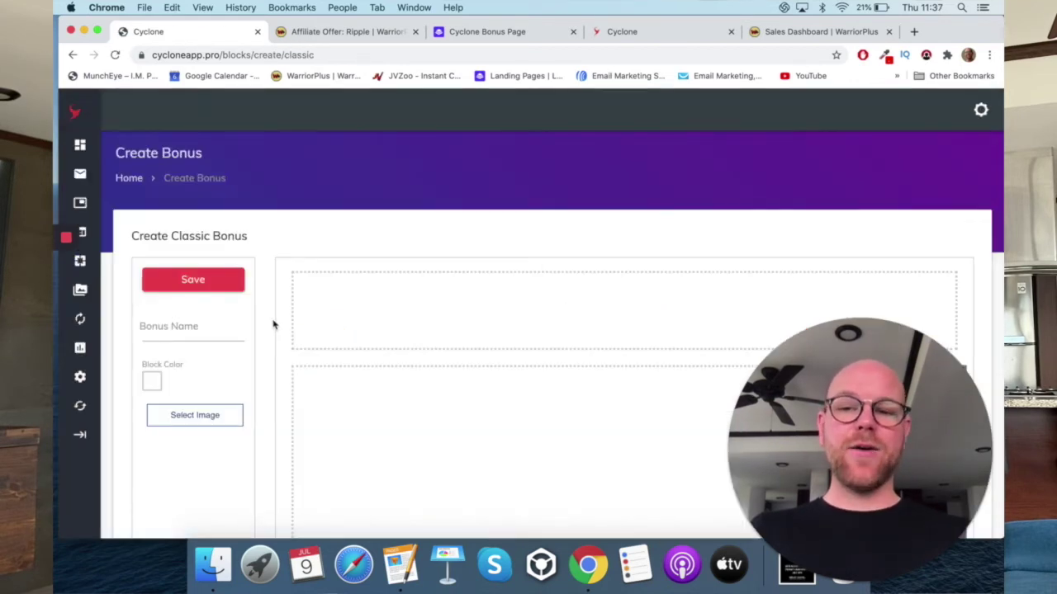
{"action": "left_click", "coordinate": [405, 284]}
{"action": "scroll", "coordinate": [406, 335], "scroll_direction": "down", "scroll_amount": 3}
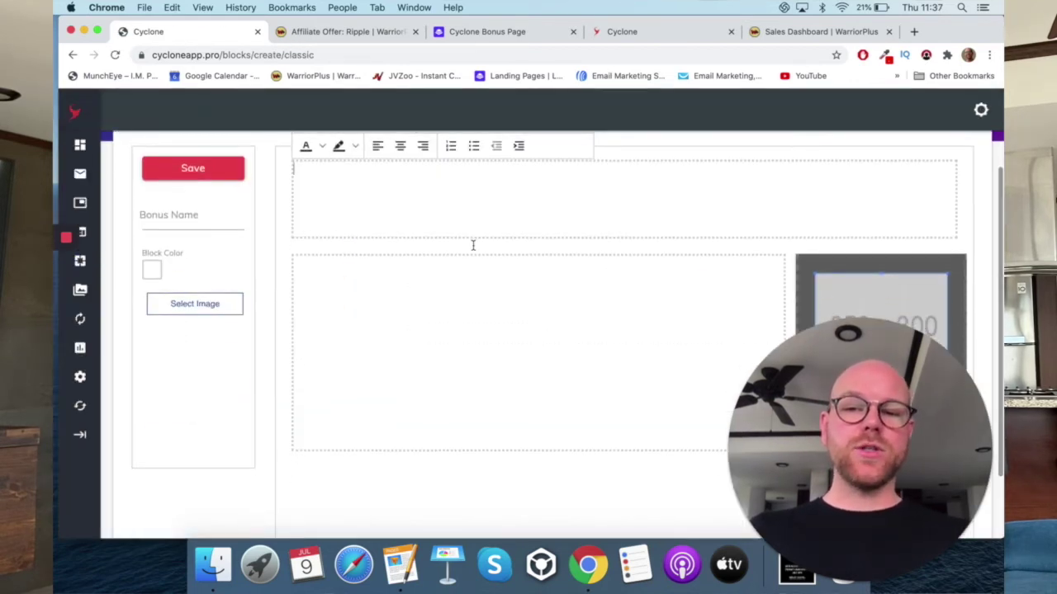
{"action": "left_click", "coordinate": [426, 329]}
{"action": "scroll", "coordinate": [685, 231], "scroll_direction": "down", "scroll_amount": 2}
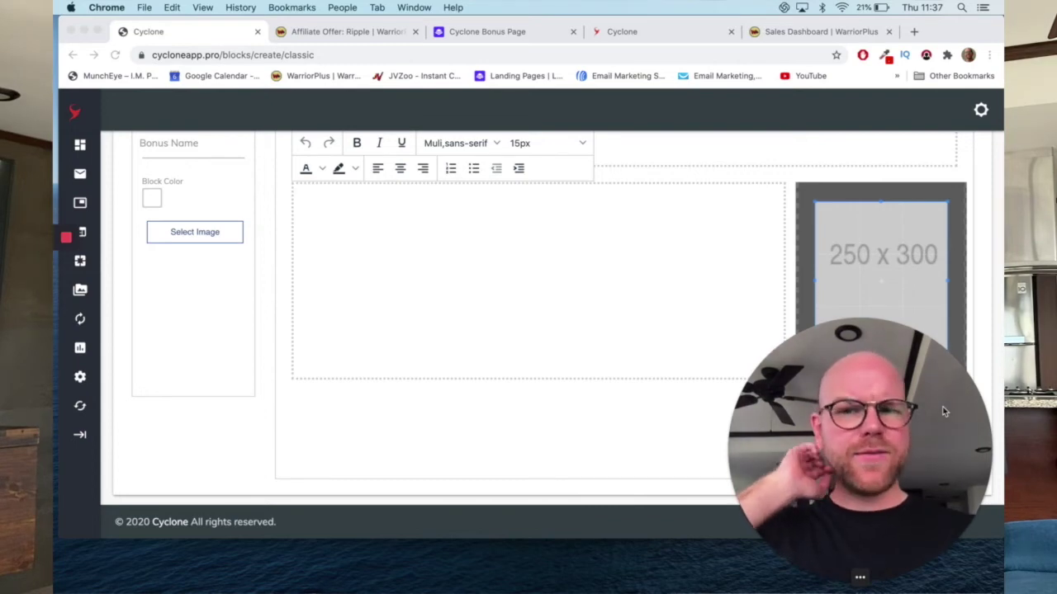
{"action": "scroll", "coordinate": [639, 253], "scroll_direction": "up", "scroll_amount": 5}
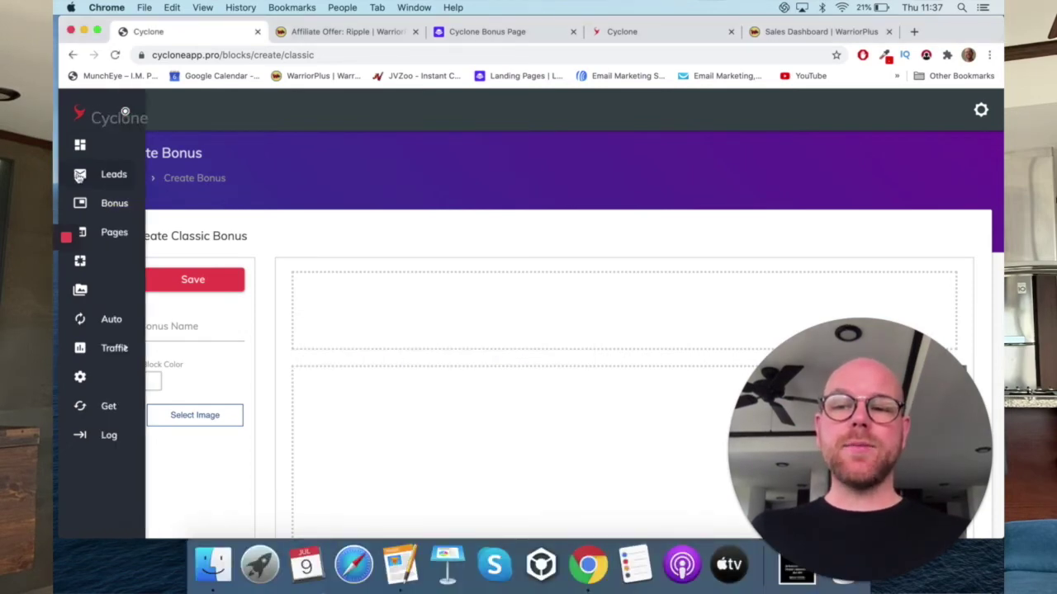
- View the Leads list, then open the Auto Responder page showing Aweber connected
{"action": "left_click", "coordinate": [116, 174]}
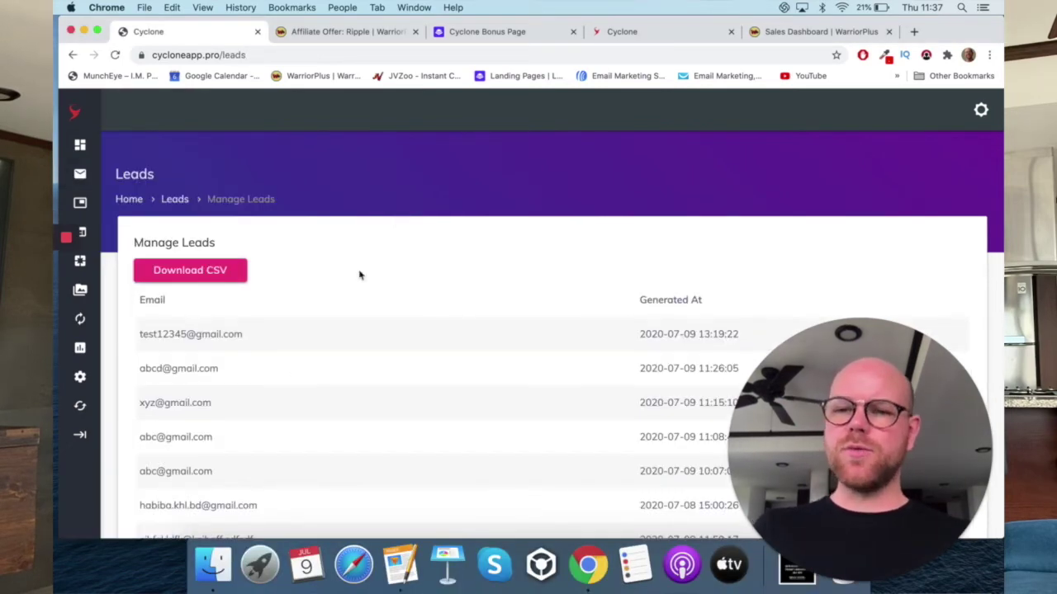
{"action": "left_click", "coordinate": [99, 325]}
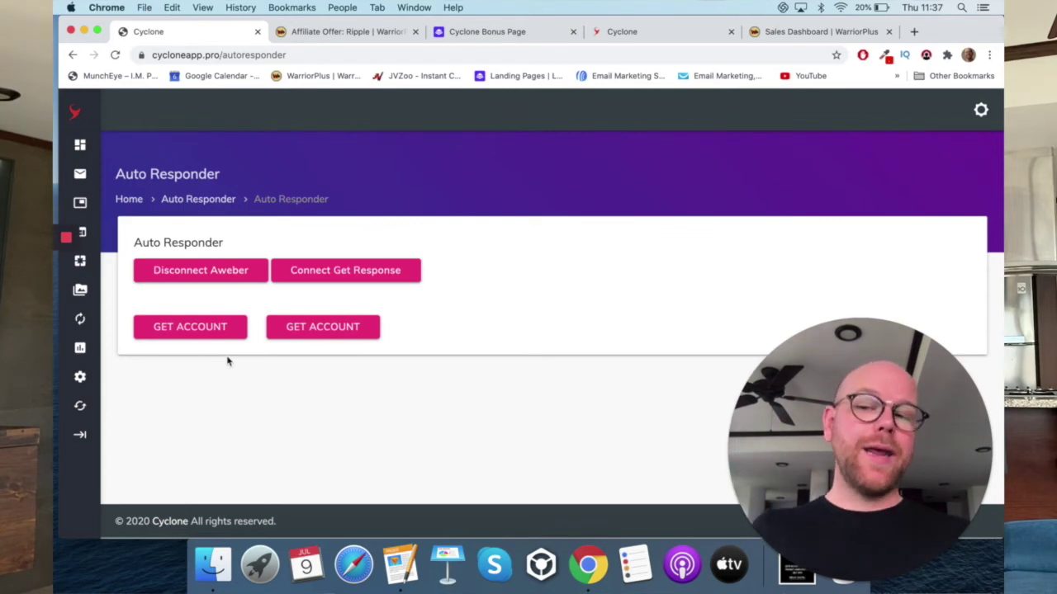
- Open account Settings, then briefly open and close the free training offer tab
{"action": "mouse_move", "coordinate": [91, 349]}
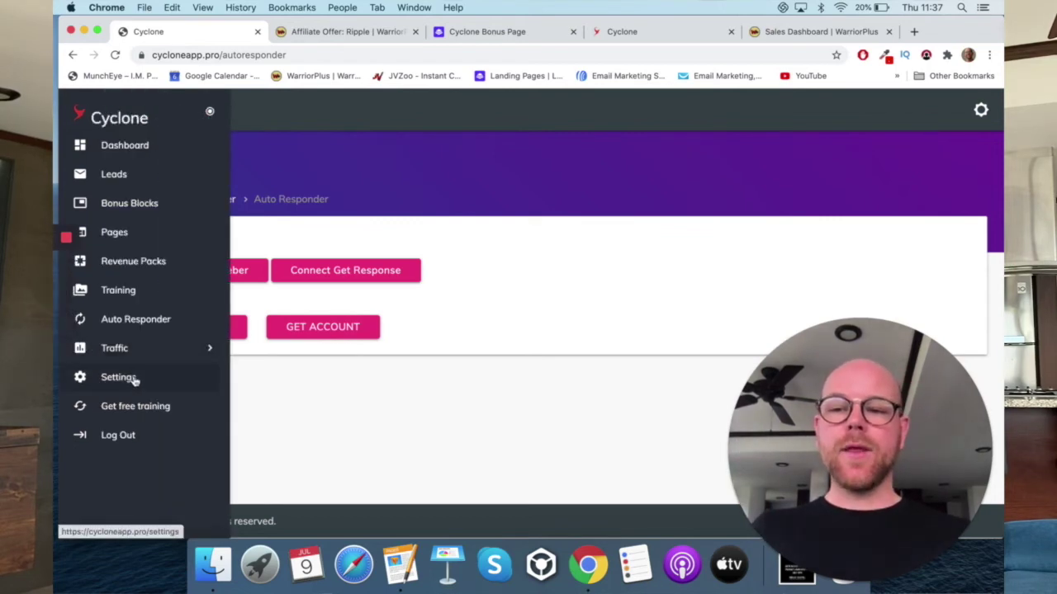
{"action": "left_click", "coordinate": [118, 377]}
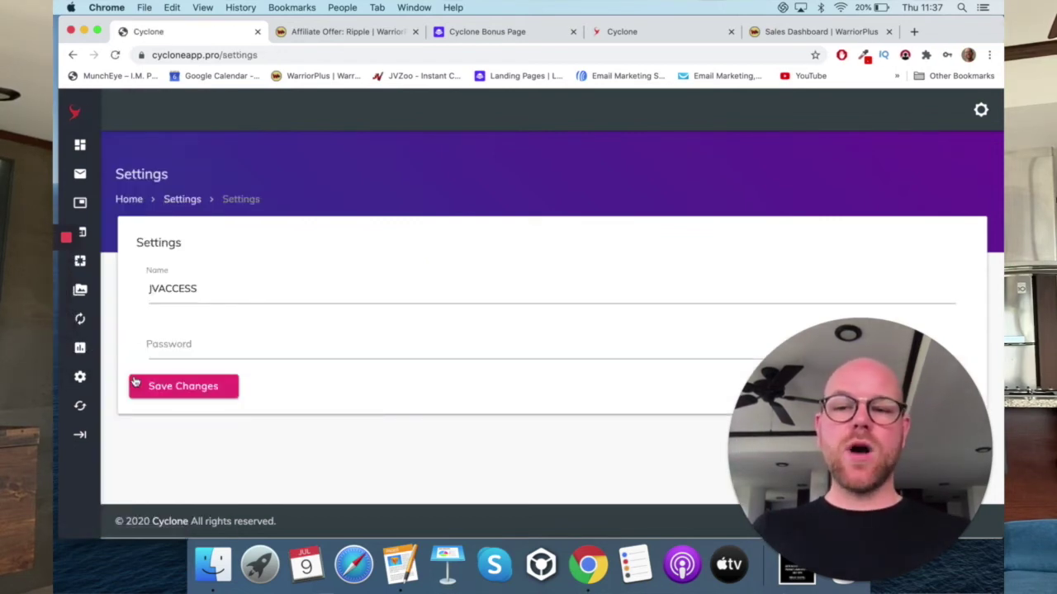
{"action": "mouse_move", "coordinate": [90, 388]}
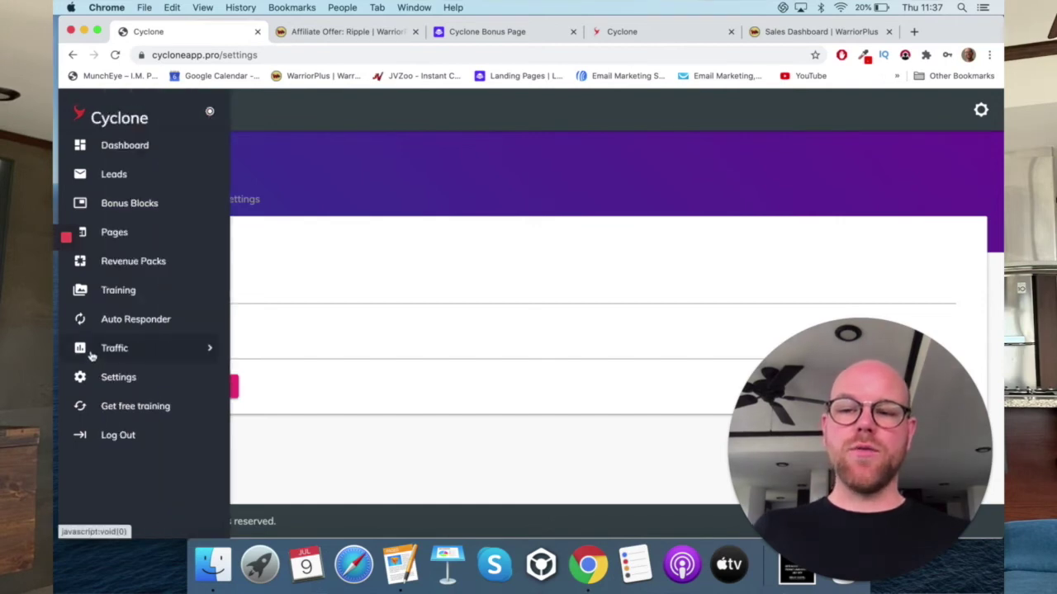
{"action": "left_click", "coordinate": [139, 417]}
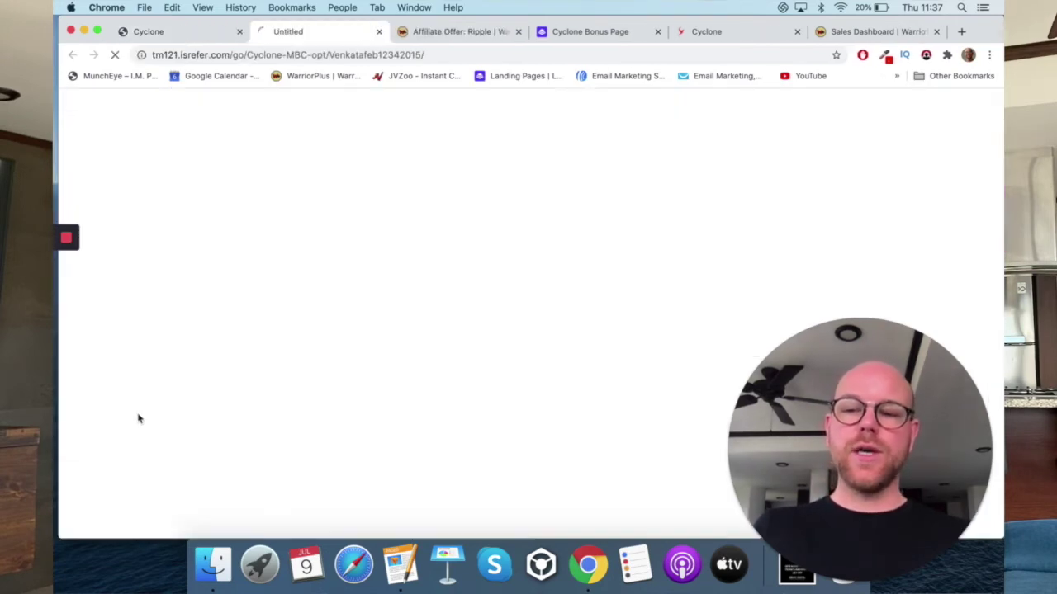
{"action": "left_click", "coordinate": [378, 32]}
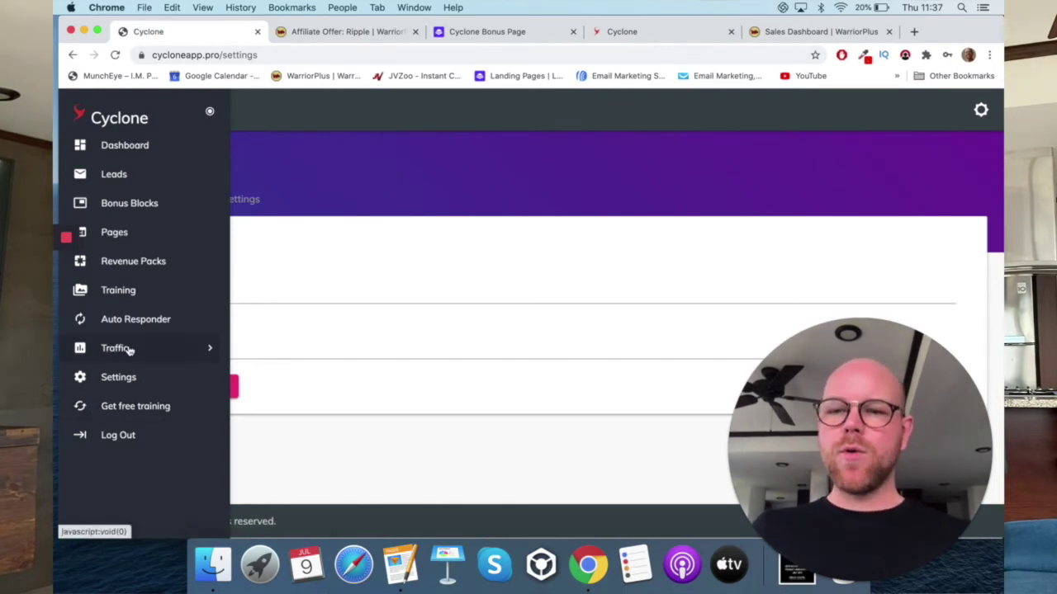
- Browse training videos like Cyclone DFY Campaigns and Page Builder, then return to Dashboard
{"action": "left_click", "coordinate": [124, 291]}
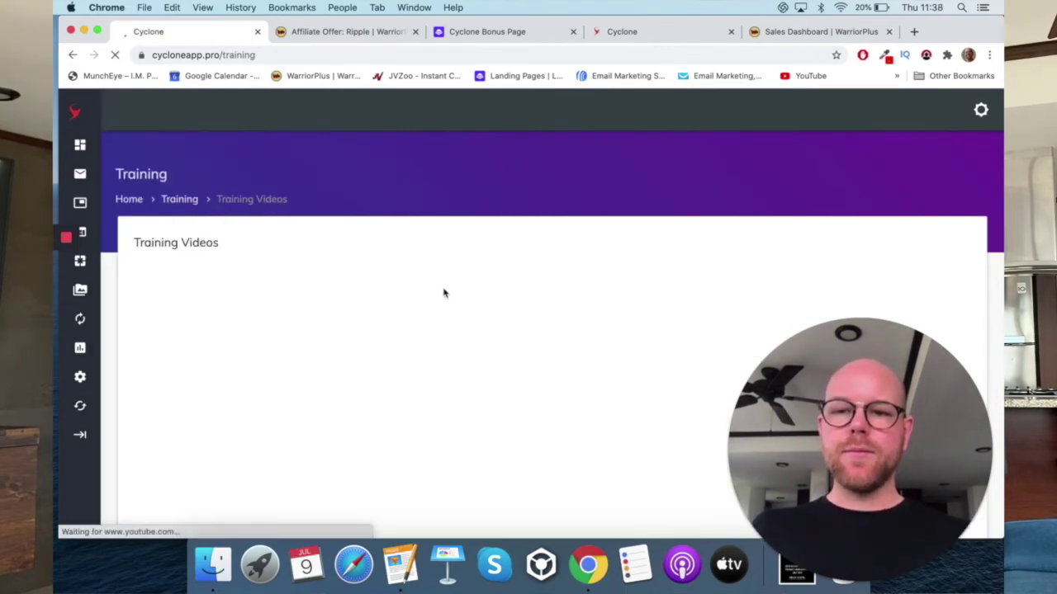
{"action": "scroll", "coordinate": [593, 315], "scroll_direction": "down", "scroll_amount": 5}
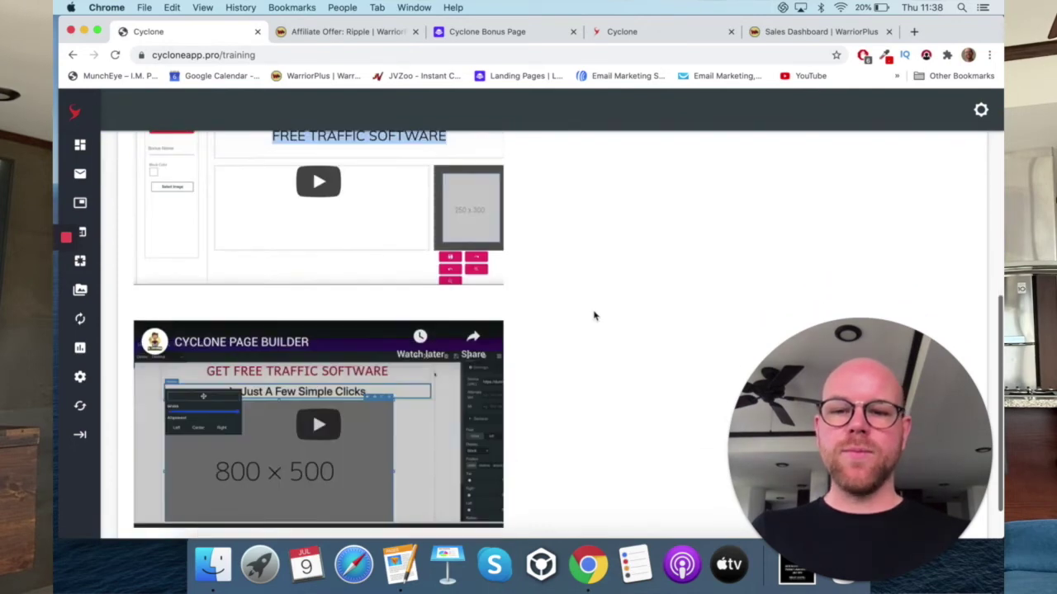
{"action": "scroll", "coordinate": [593, 315], "scroll_direction": "down", "scroll_amount": 1}
{"action": "scroll", "coordinate": [593, 315], "scroll_direction": "up", "scroll_amount": 6}
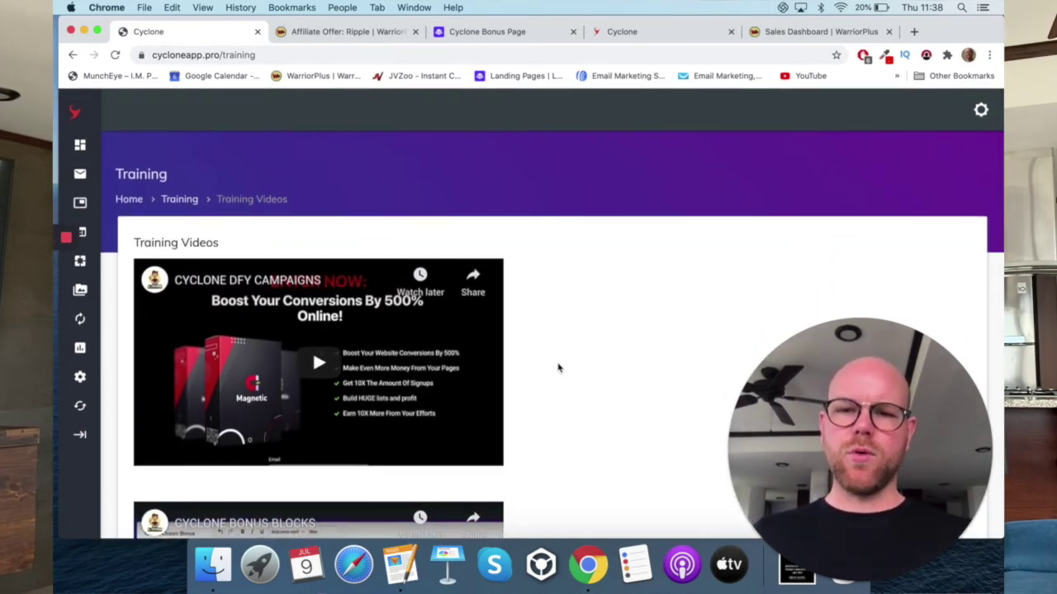
{"action": "scroll", "coordinate": [558, 369], "scroll_direction": "down", "scroll_amount": 3}
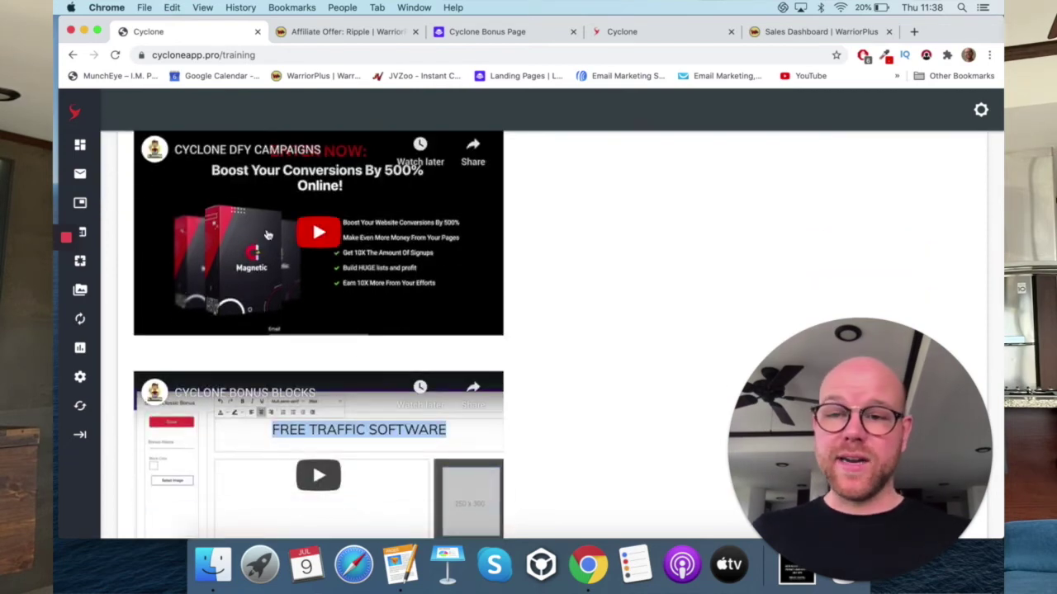
{"action": "scroll", "coordinate": [523, 239], "scroll_direction": "up", "scroll_amount": 3}
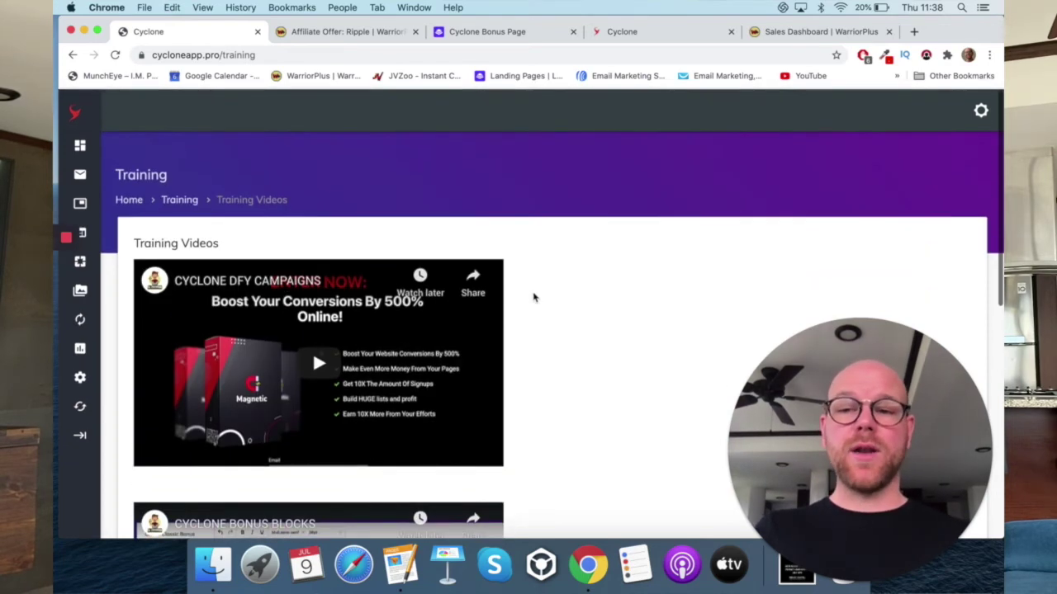
{"action": "left_click", "coordinate": [99, 143]}
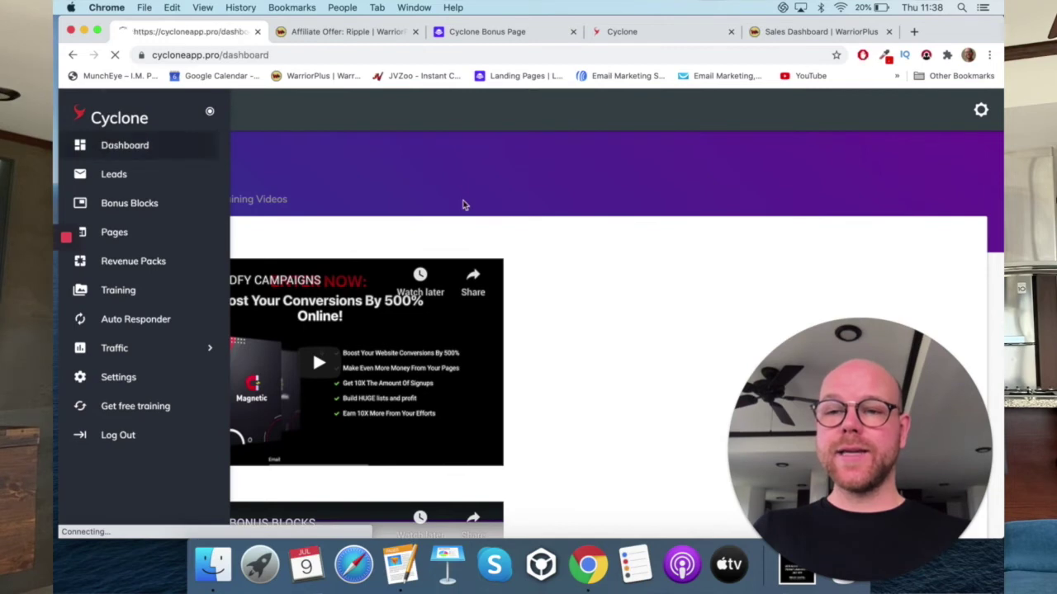